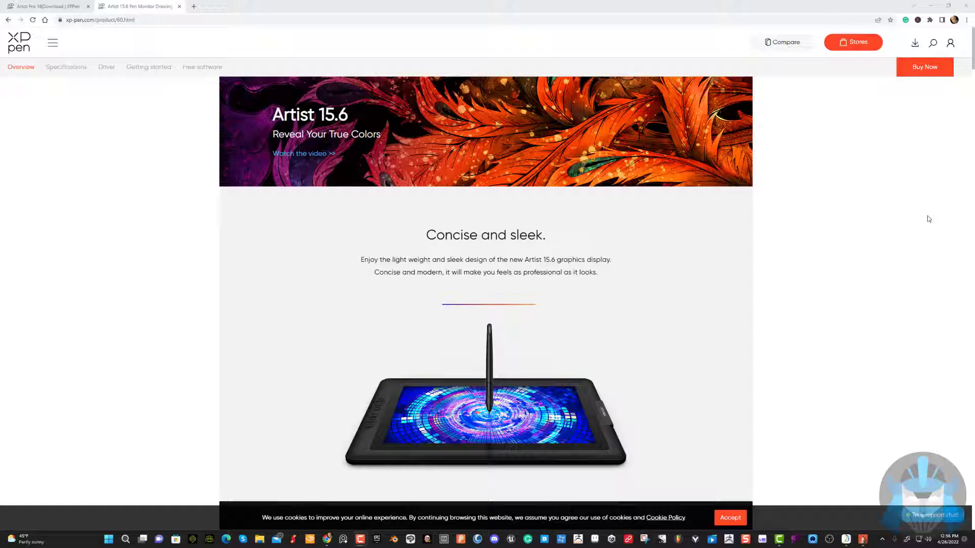
Switch to the first browser tab showing the Artist Pro 16 download page.
scroll(604, 239, down, 8)
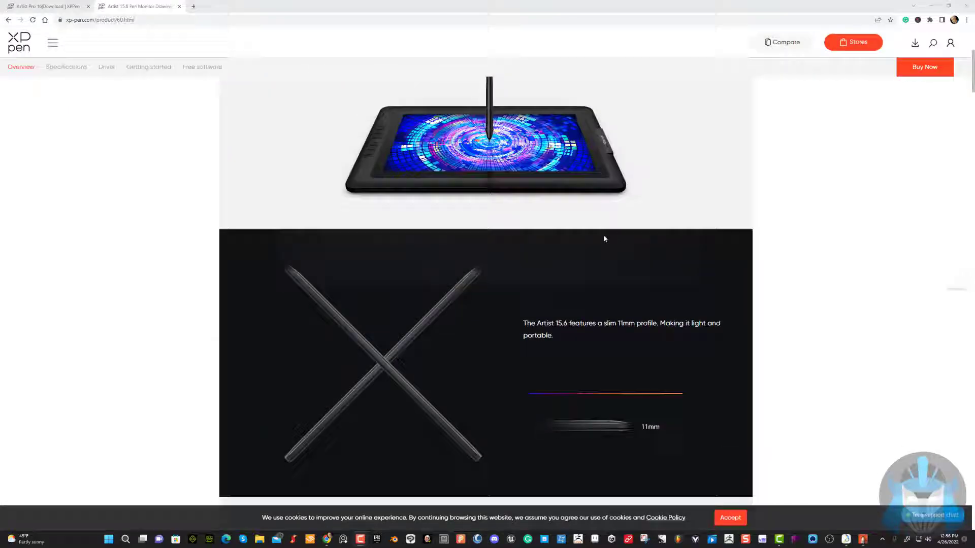
scroll(604, 238, up, 5)
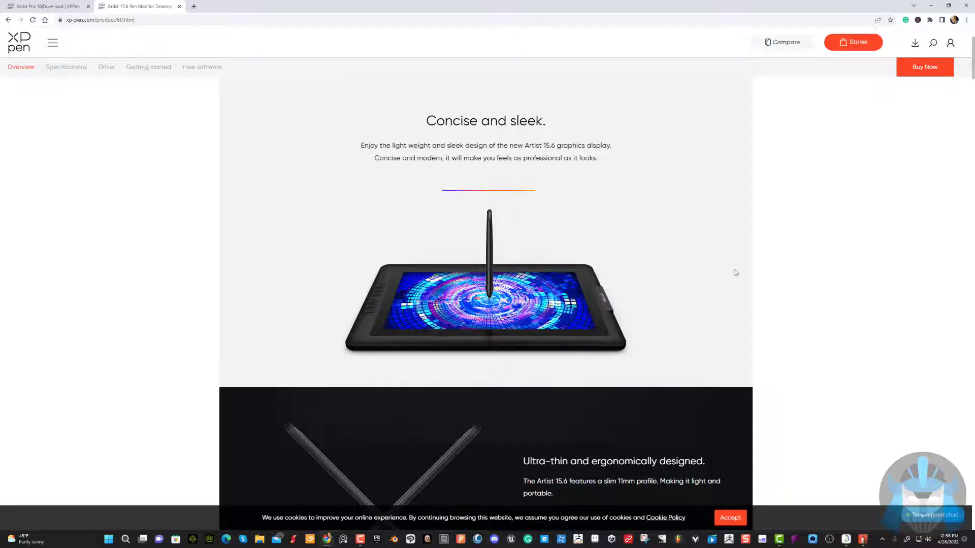
scroll(823, 243, down, 20)
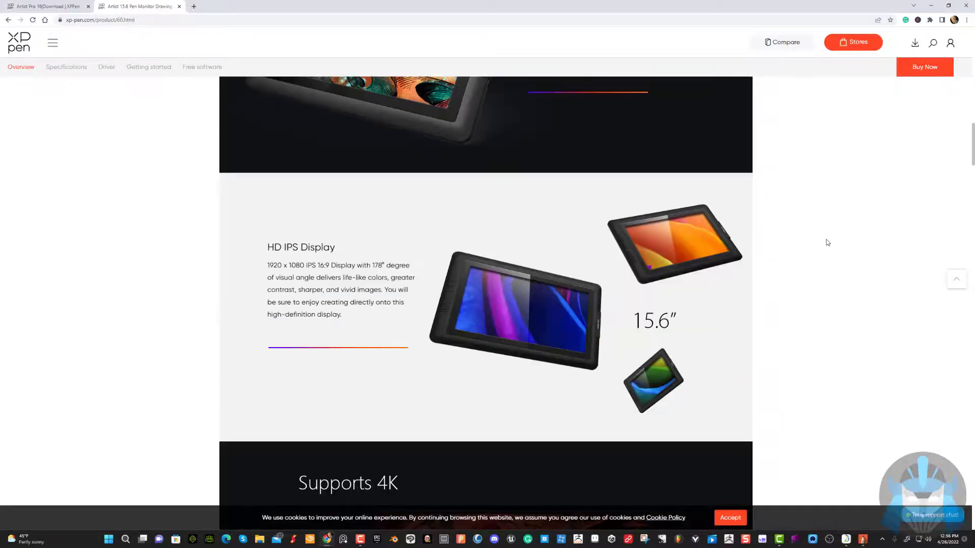
scroll(826, 242, down, 20)
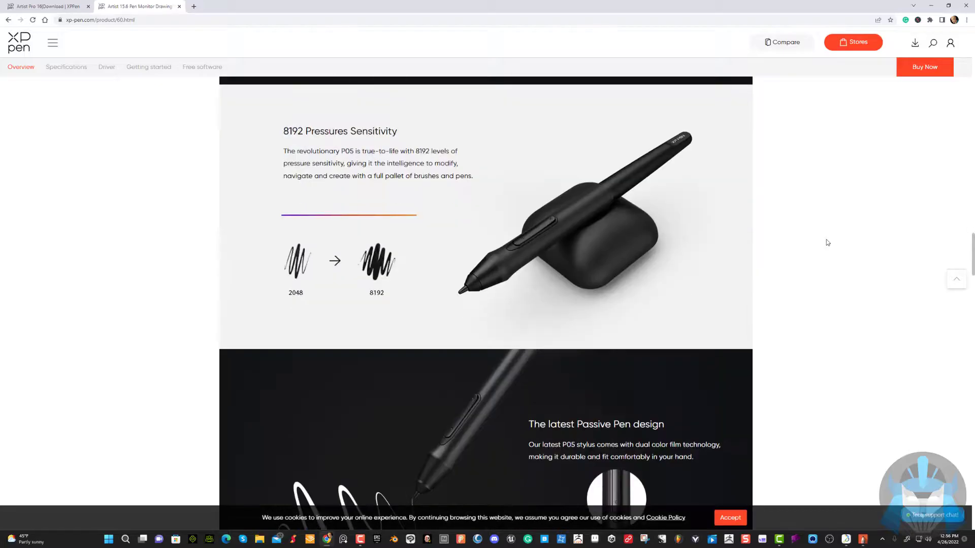
scroll(828, 242, down, 20)
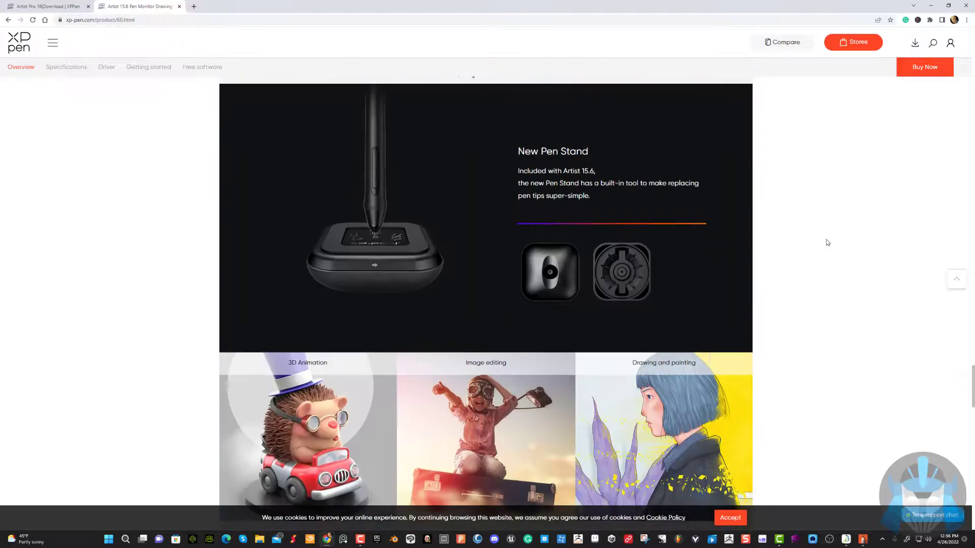
scroll(828, 242, down, 20)
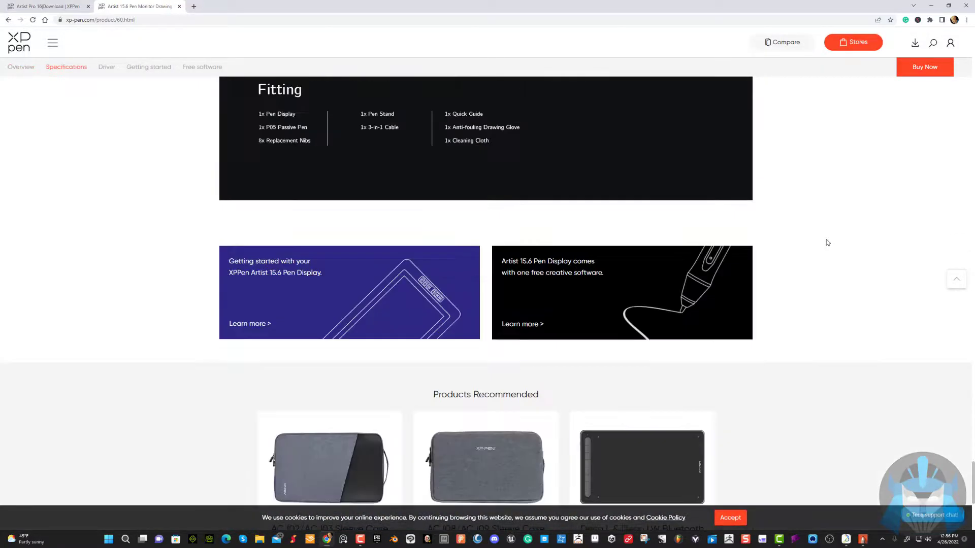
scroll(718, 242, up, 20)
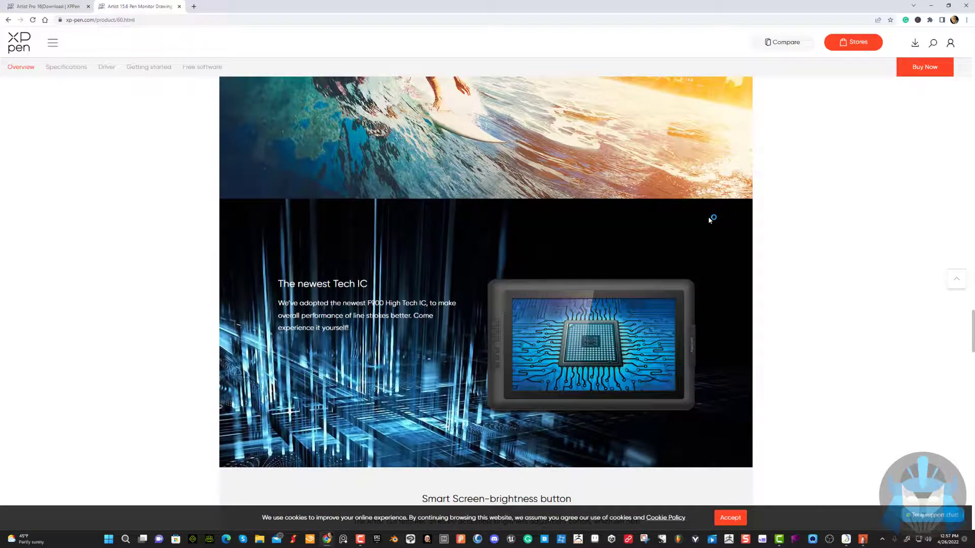
scroll(718, 221, up, 20)
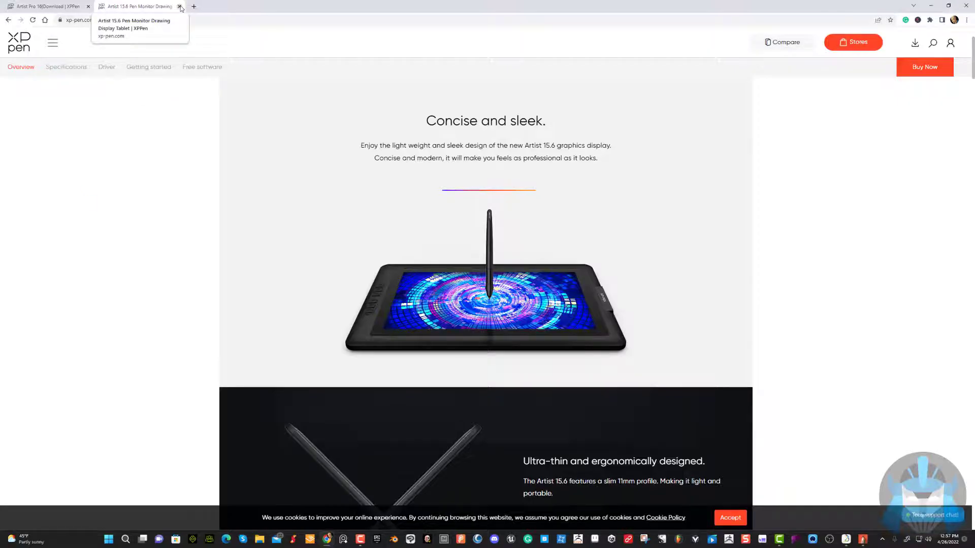
click(48, 7)
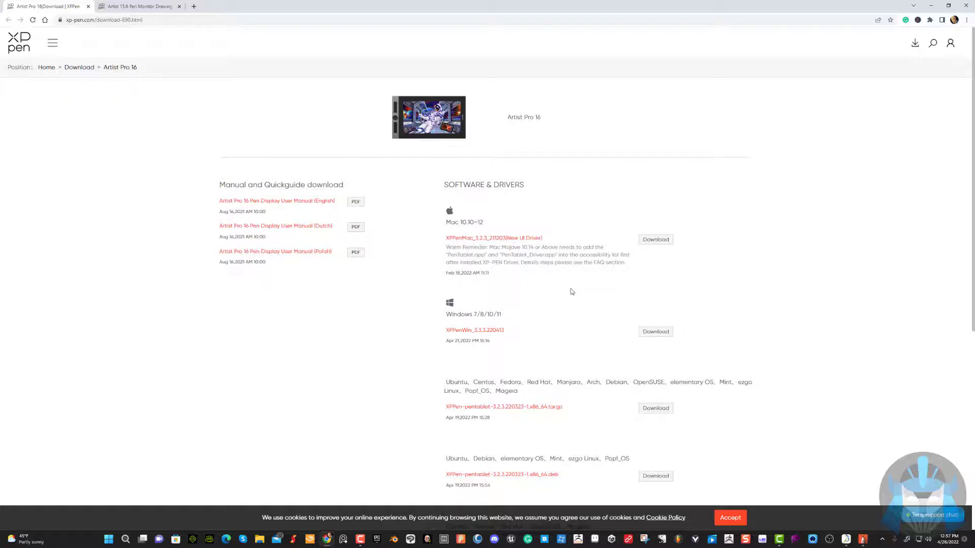
Scroll through the Artist Pro 16 manuals and drivers, then reload the page.
scroll(911, 204, down, 2)
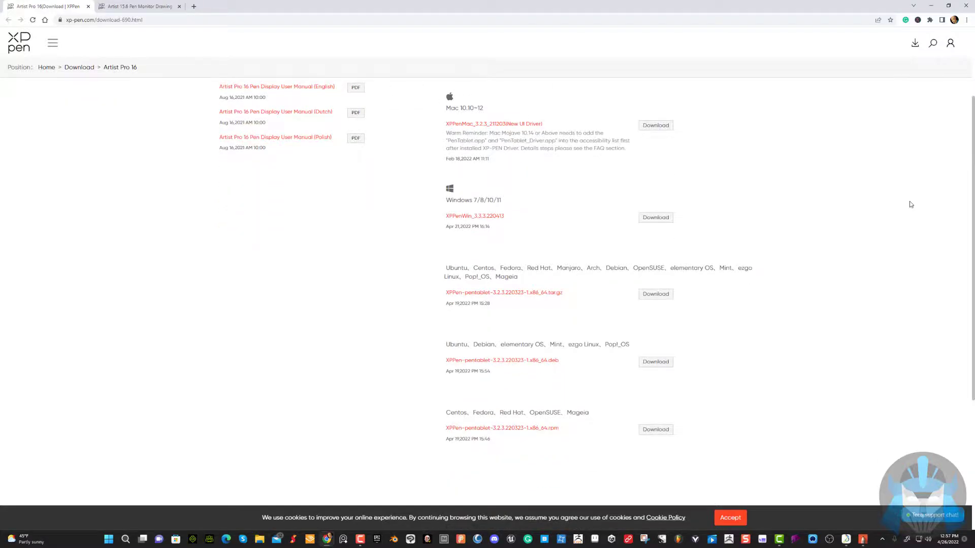
scroll(900, 194, up, 2)
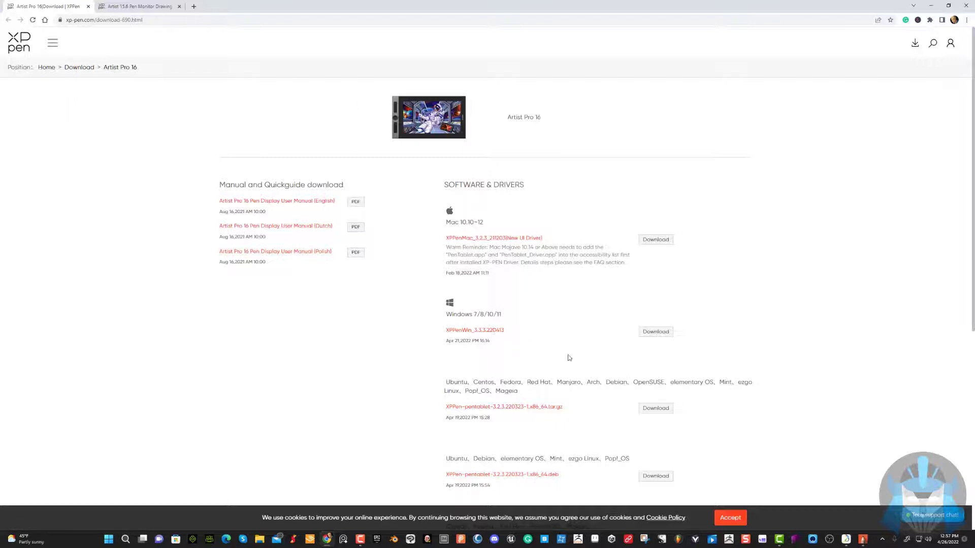
scroll(554, 308, down, 1)
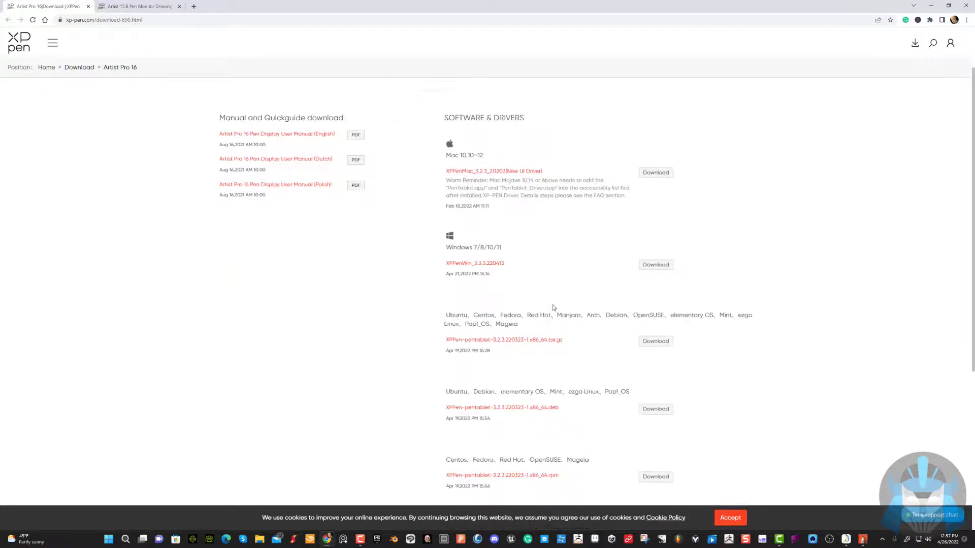
scroll(553, 308, down, 1)
scroll(552, 306, up, 2)
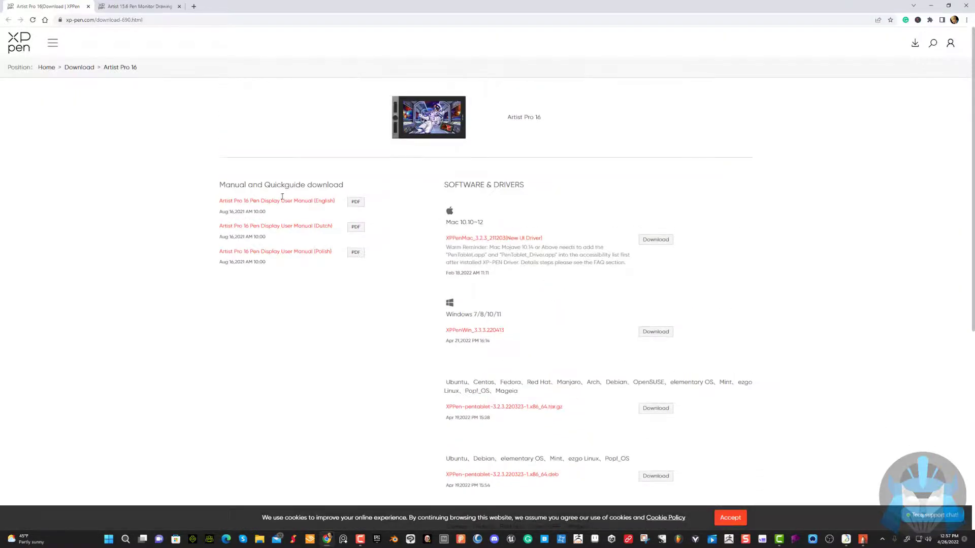
click(33, 19)
Go to the main Download page and scroll the product grid down toward Artist 15.6.
click(72, 73)
scroll(239, 178, down, 2)
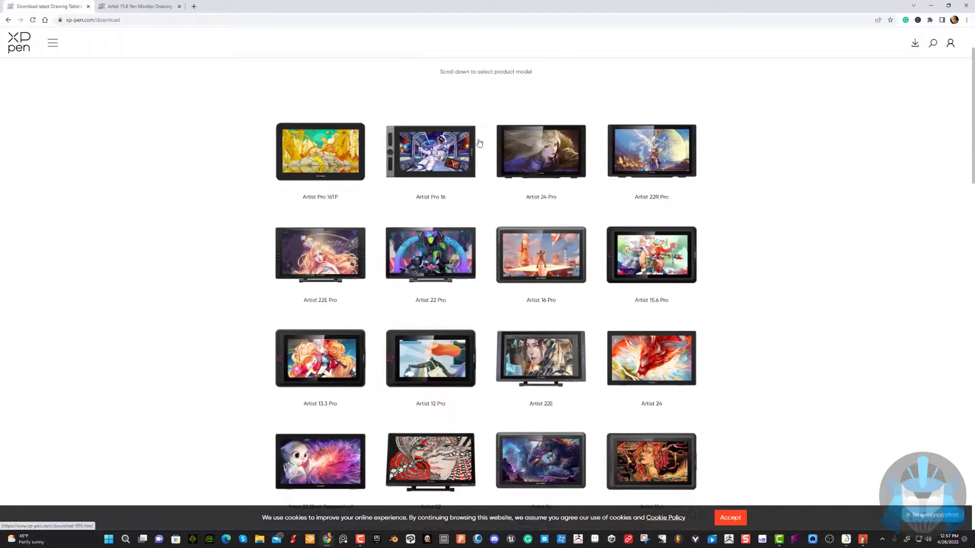
scroll(813, 227, down, 2)
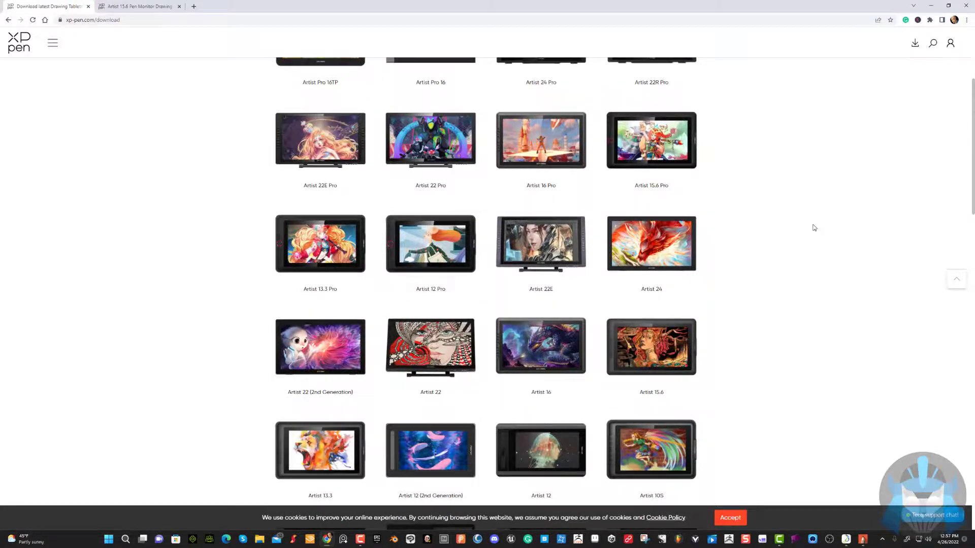
scroll(814, 228, down, 1)
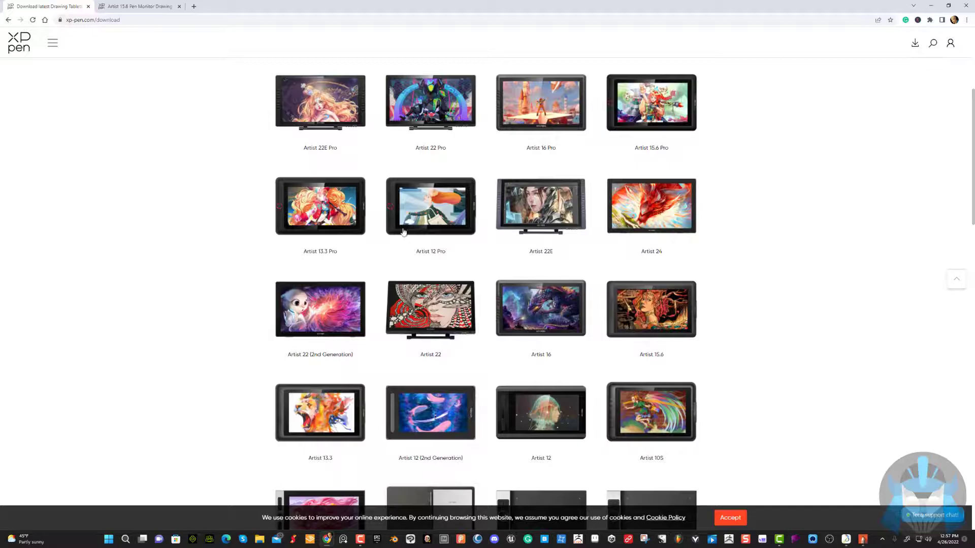
scroll(871, 289, down, 2)
scroll(871, 290, down, 1)
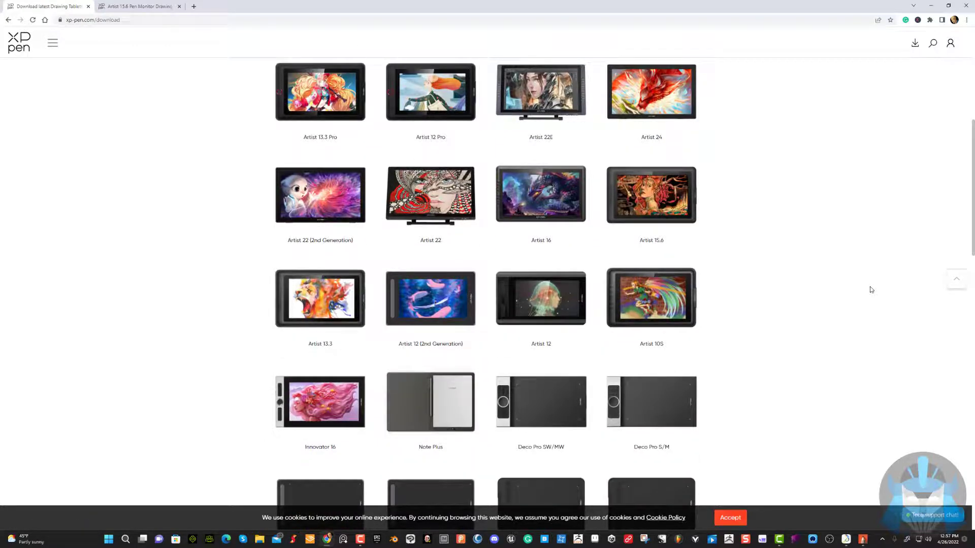
click(623, 203)
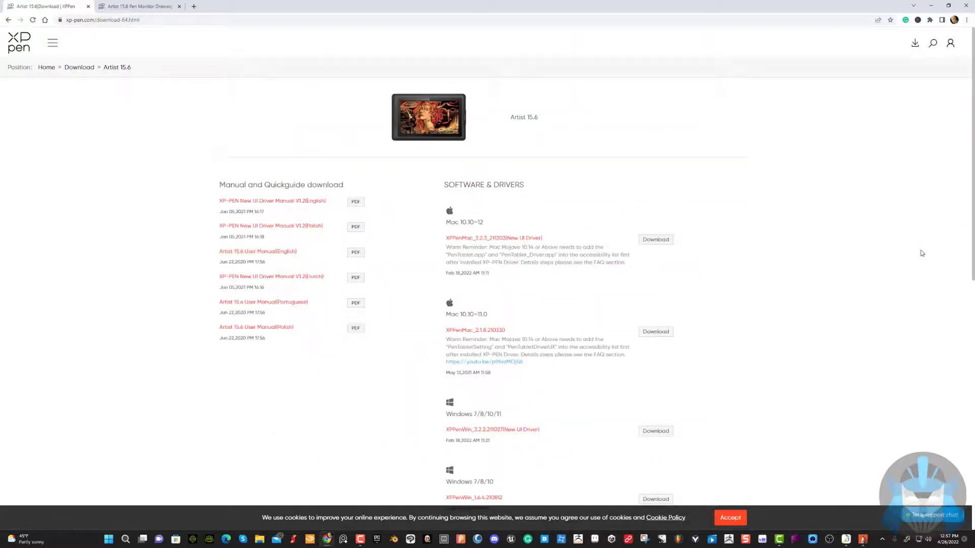
scroll(922, 252, down, 2)
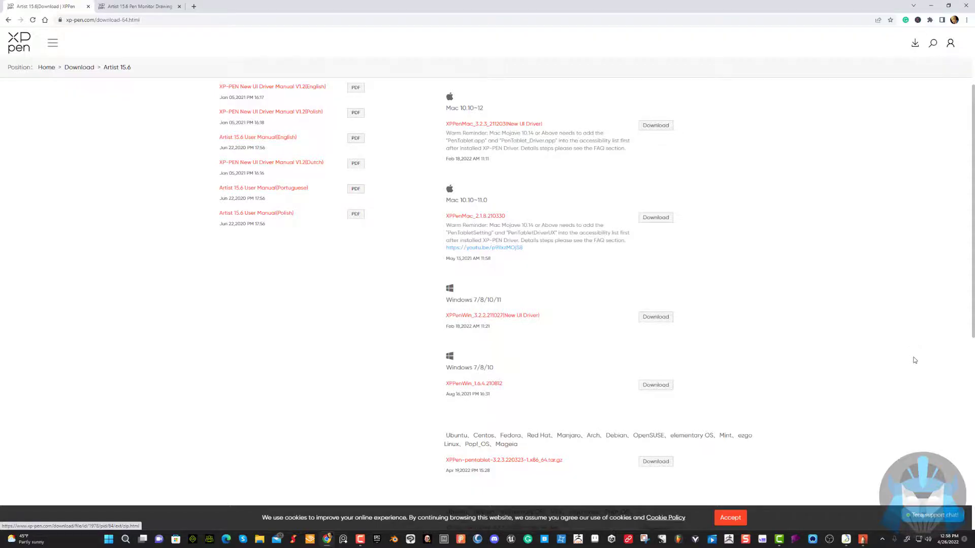
scroll(914, 360, up, 2)
scroll(873, 379, down, 3)
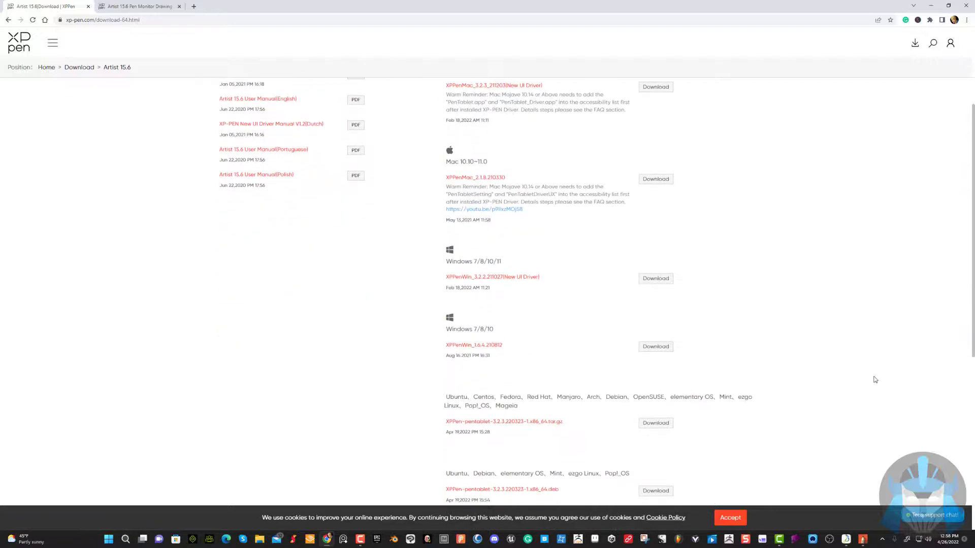
scroll(875, 380, down, 2)
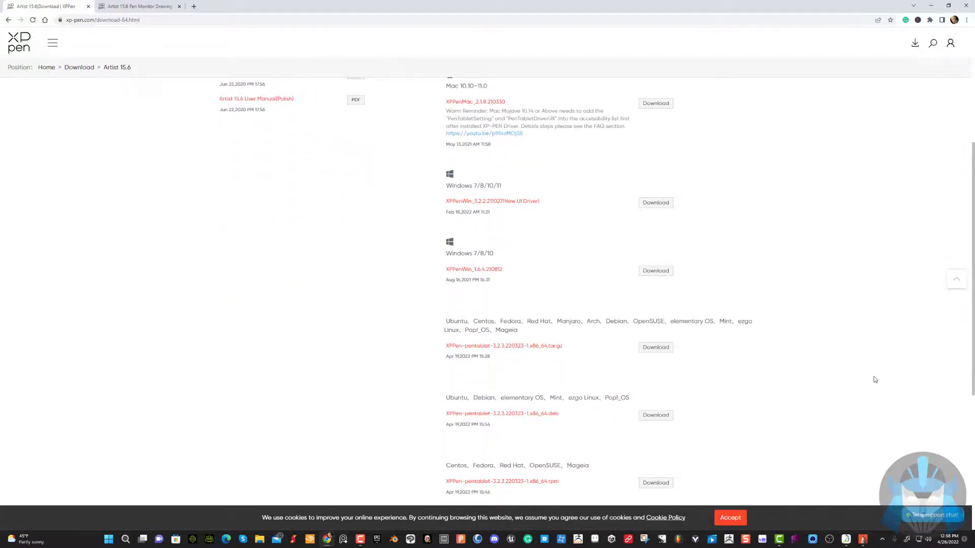
scroll(875, 378, up, 5)
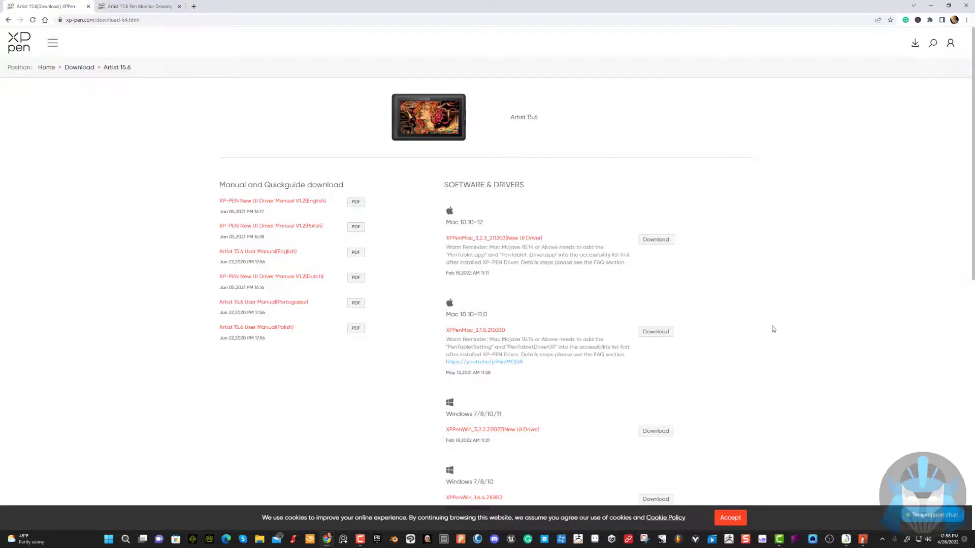
Bring up the Artist 15.6 PenTablet settings window at the upper left beside the download page.
click(847, 541)
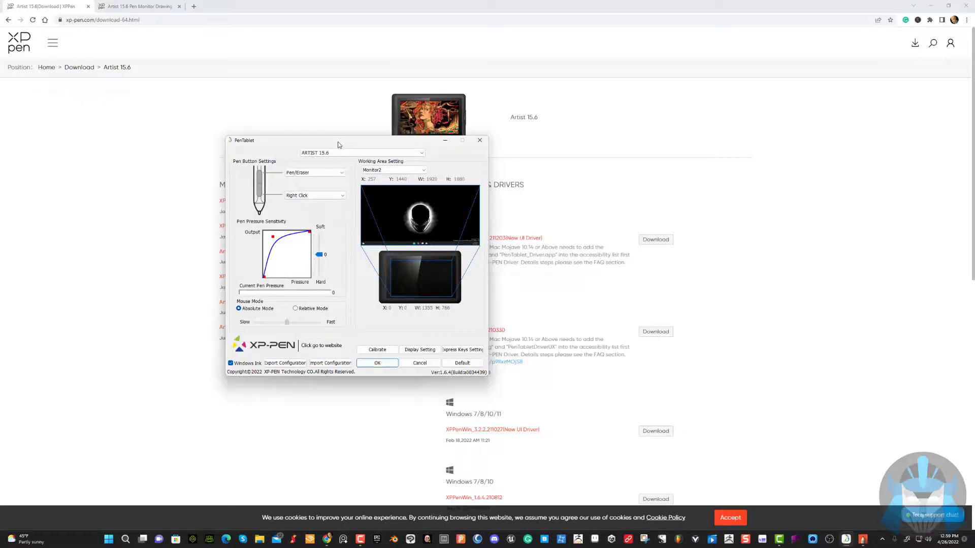
drag(340, 142, 227, 121)
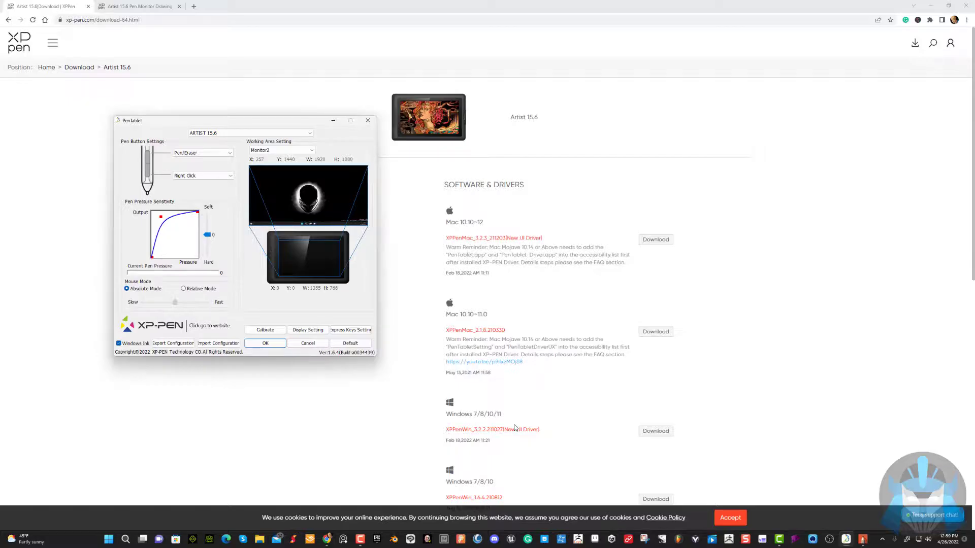
scroll(560, 433, down, 3)
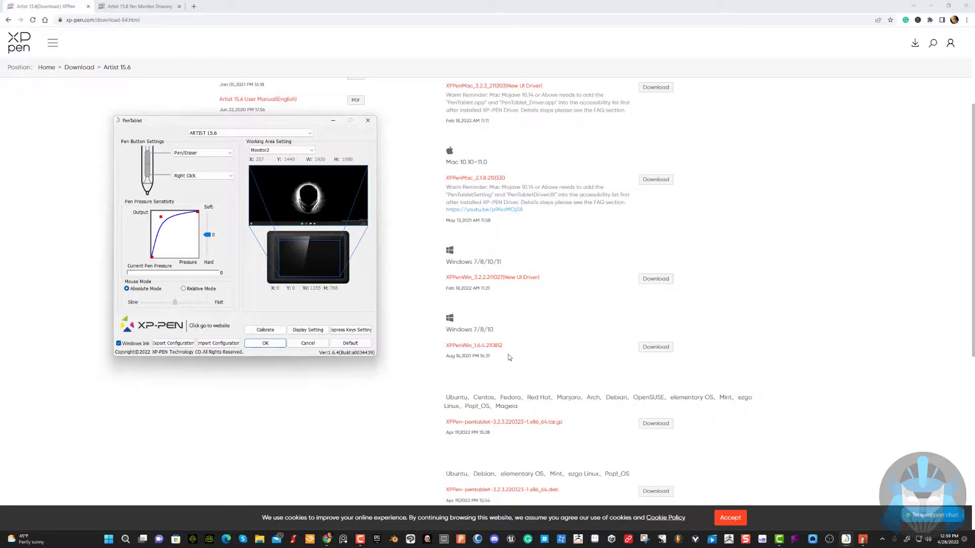
click(510, 358)
Pull the pressure curve's midpoint toward the centre, test it with four pen taps, then open Express Keys Setting.
drag(181, 126, 166, 223)
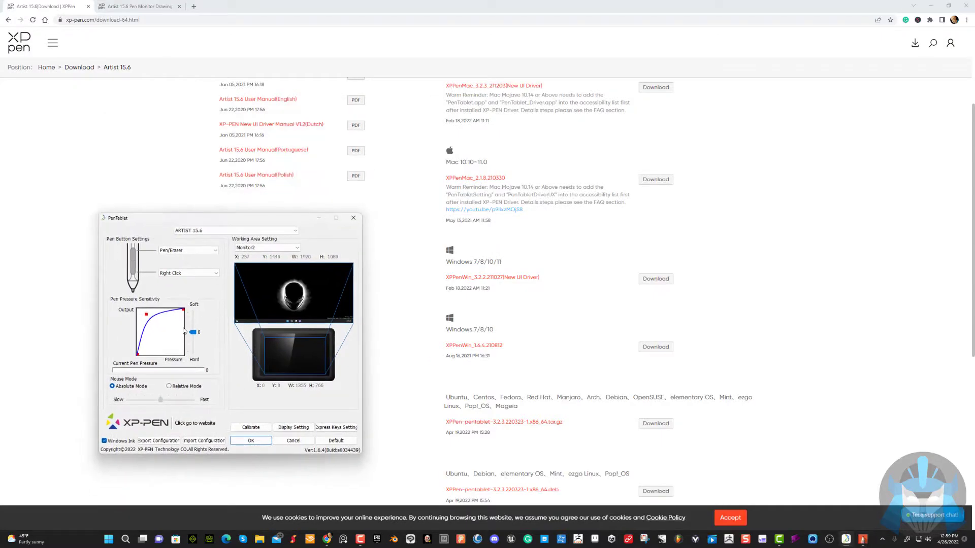
drag(147, 315, 150, 326)
click(169, 342)
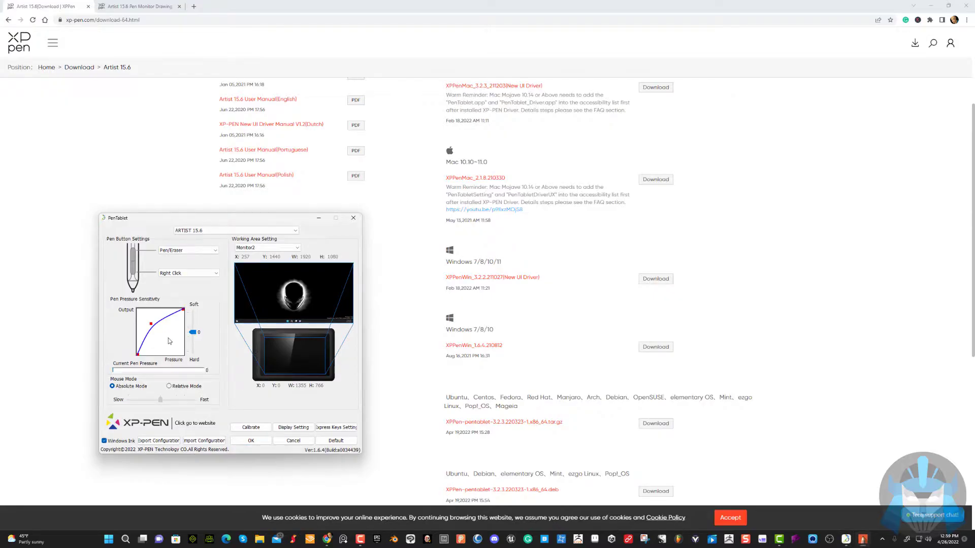
click(169, 341)
click(169, 341)
click(169, 341)
click(325, 427)
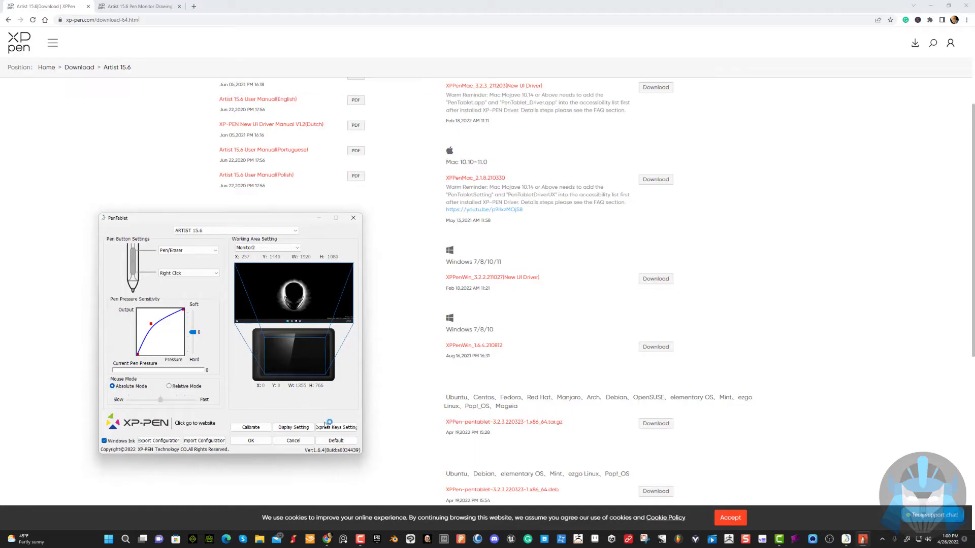